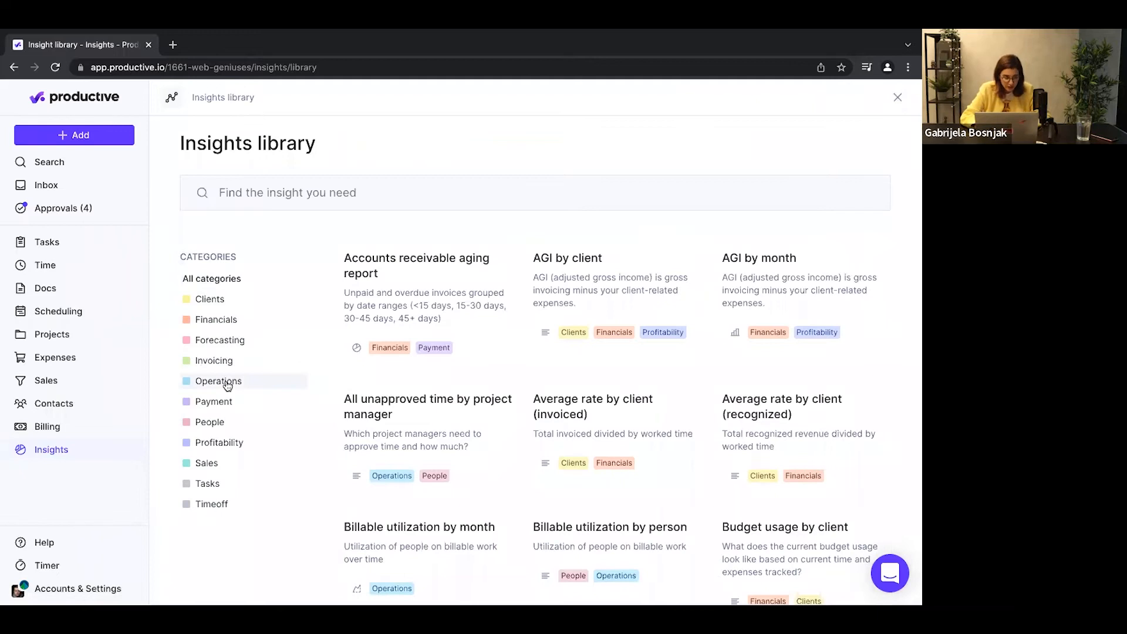
Open the "Forecasted billable utilization by person" insight from the Operations category of the library.
click(227, 385)
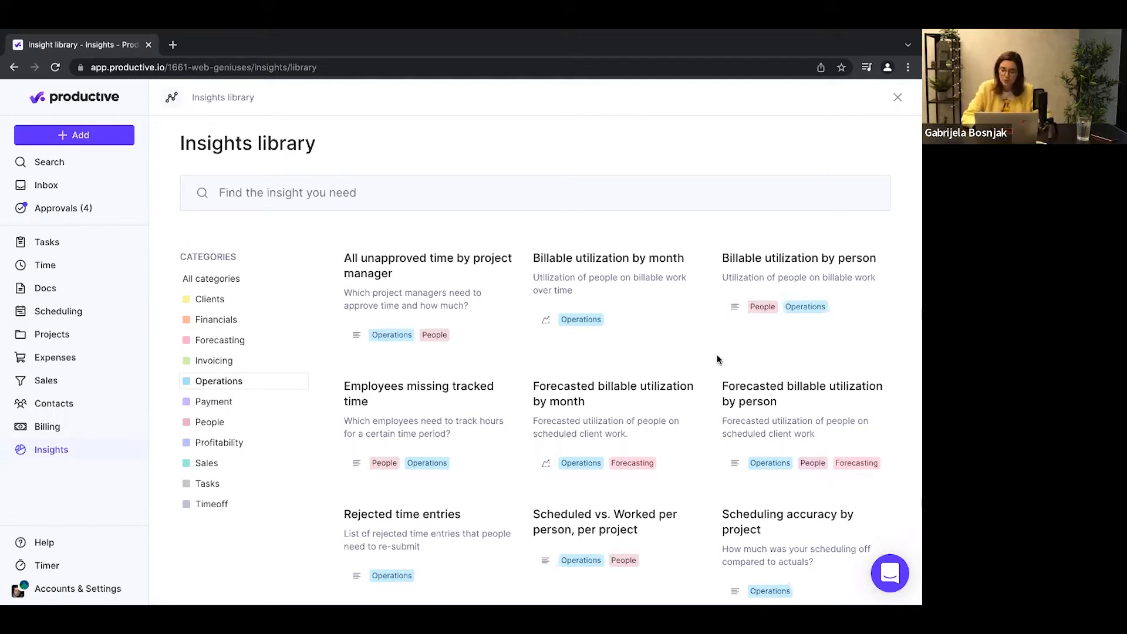
click(765, 400)
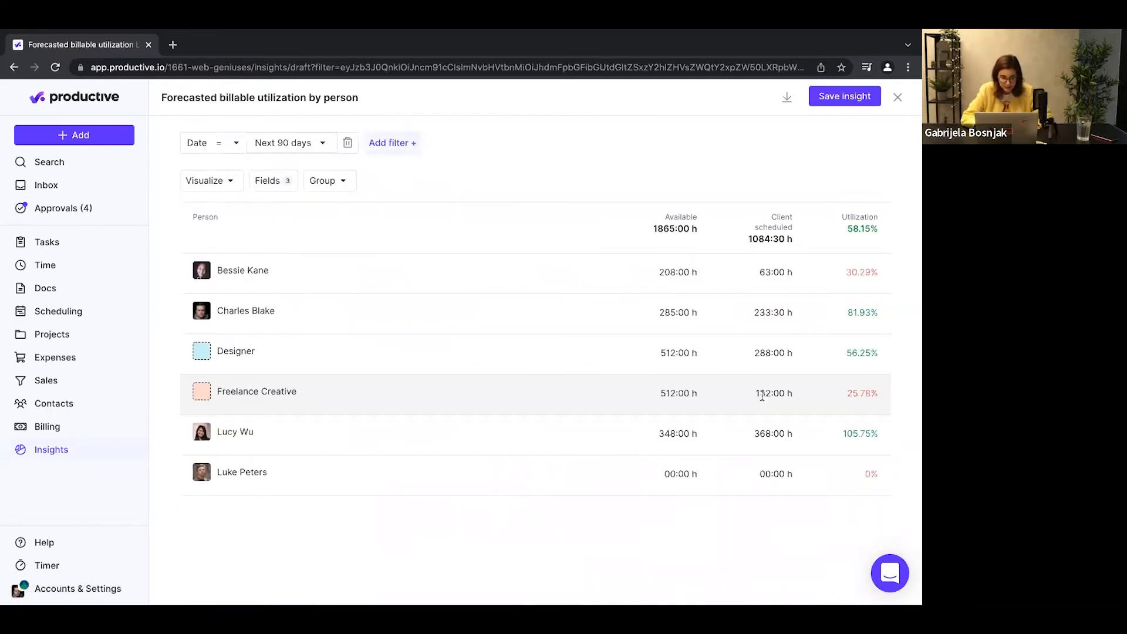
click(295, 147)
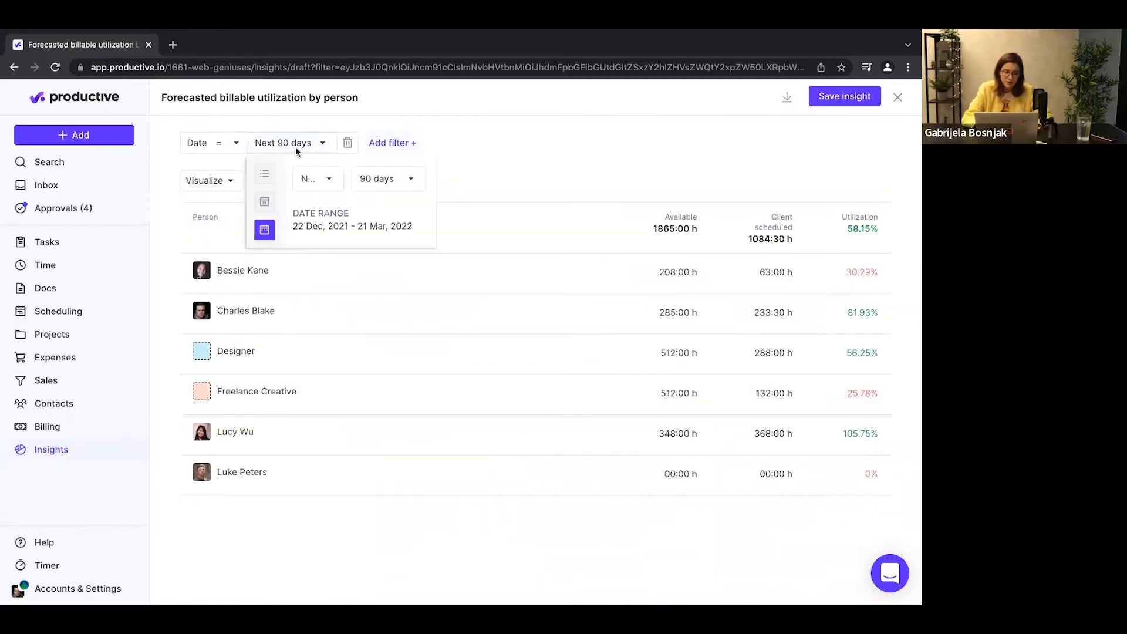
click(390, 184)
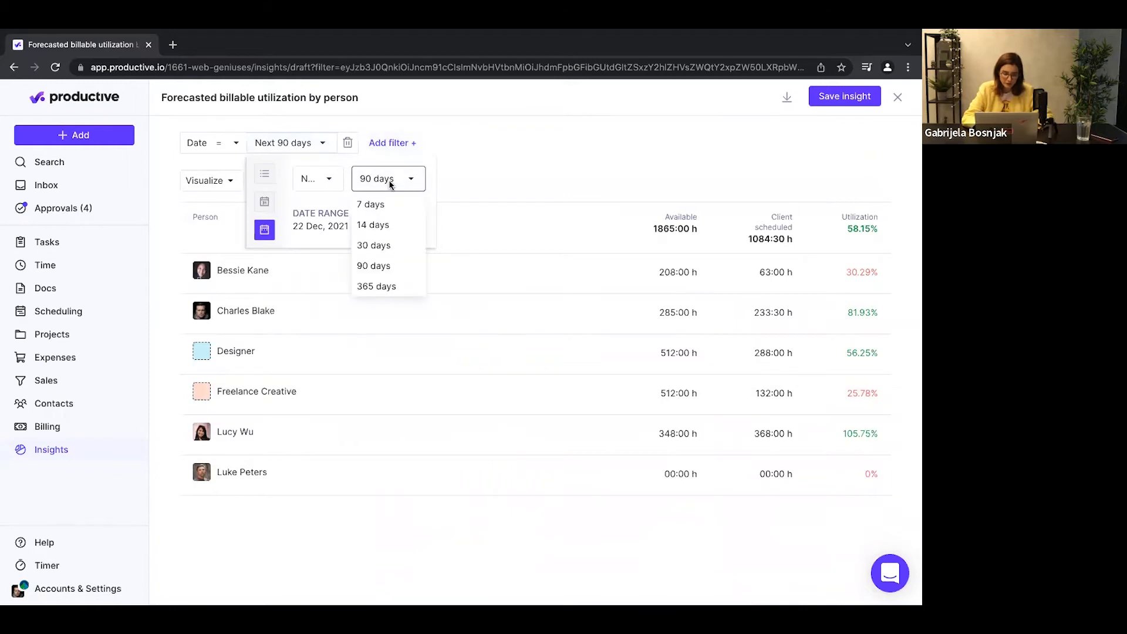
click(411, 178)
click(548, 148)
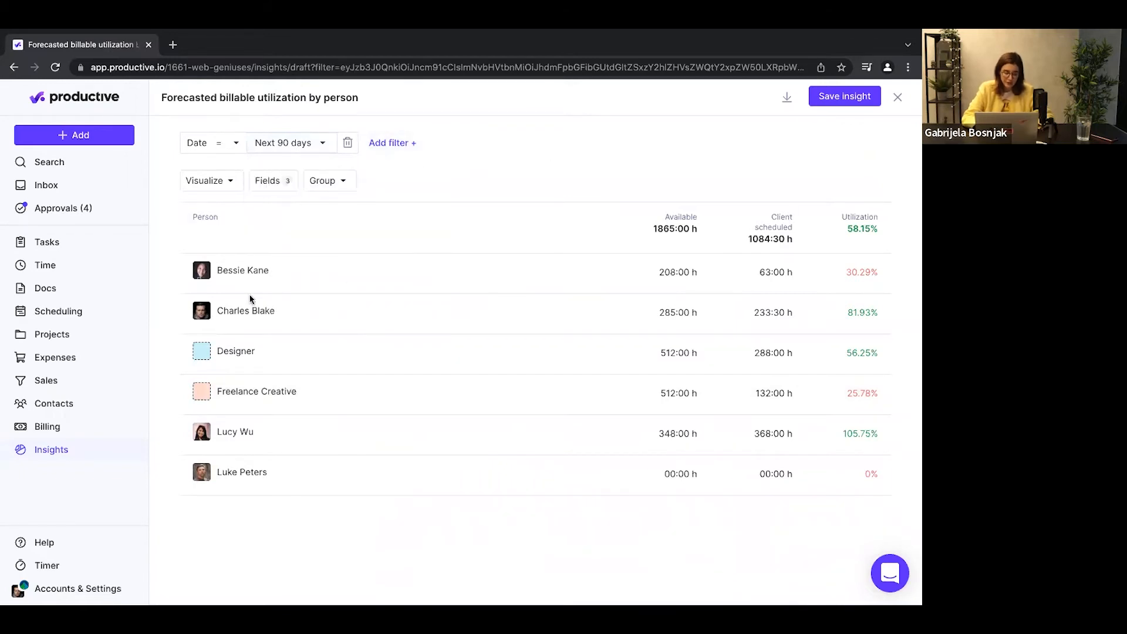
mouse_move(252, 395)
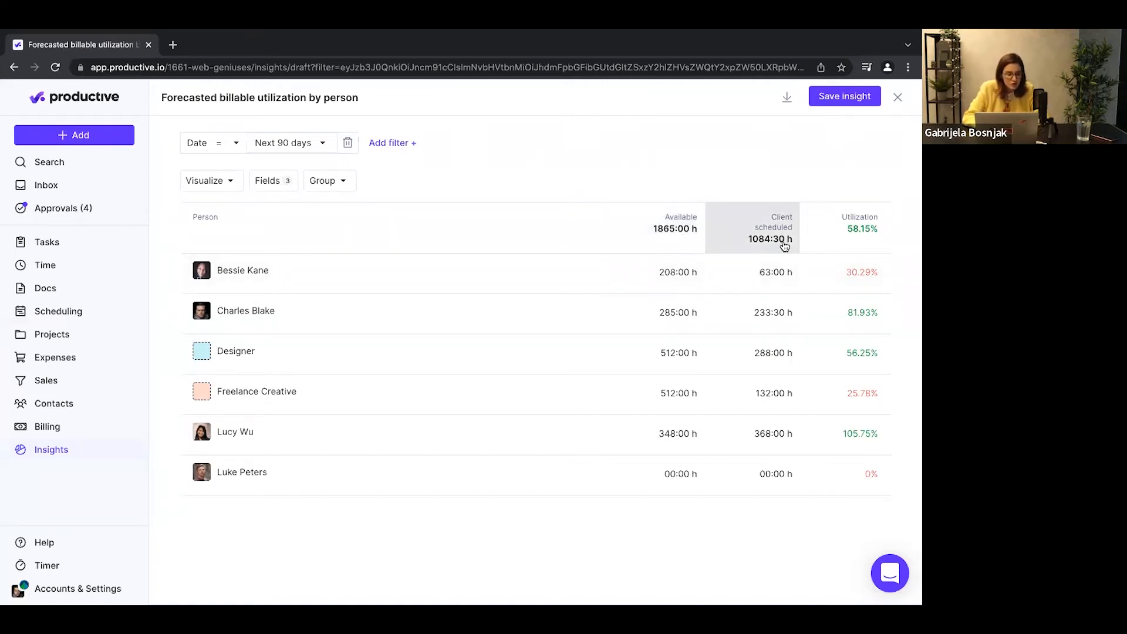
Add the Scheduled hours field to the report's visible fields.
click(262, 182)
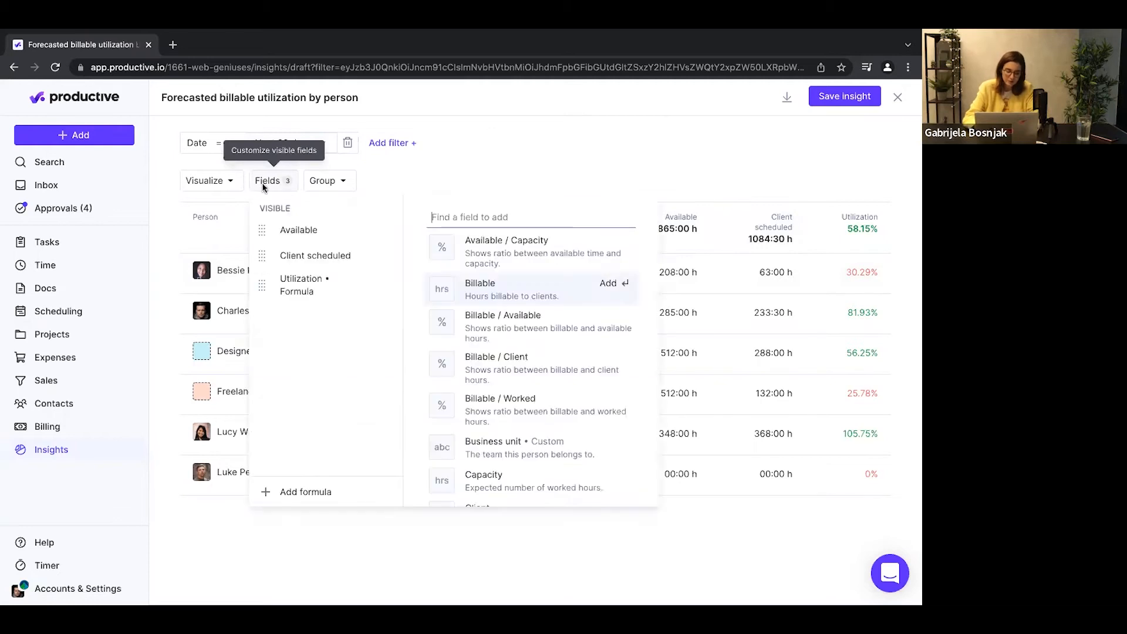
text(sch)
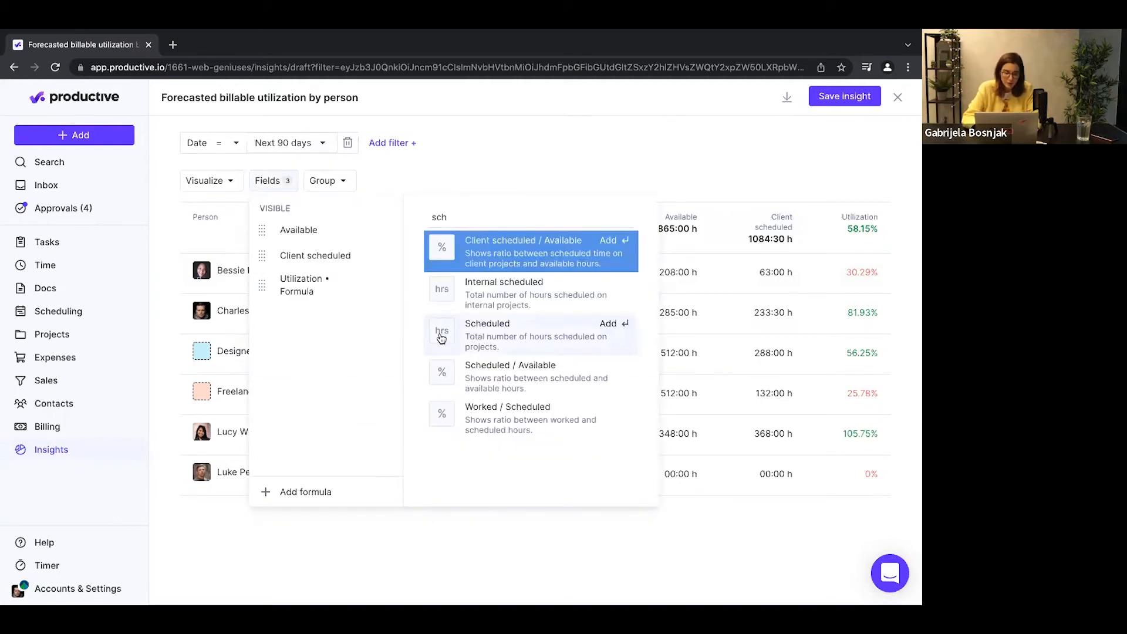
click(441, 332)
click(812, 168)
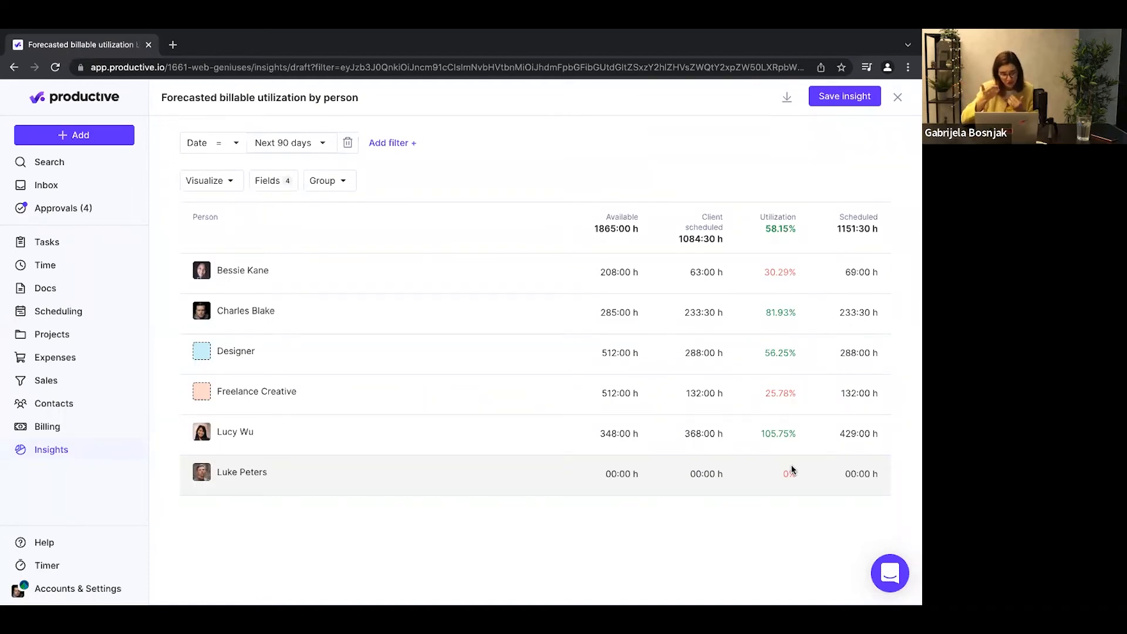
Group the report by Date at the Month level.
click(338, 178)
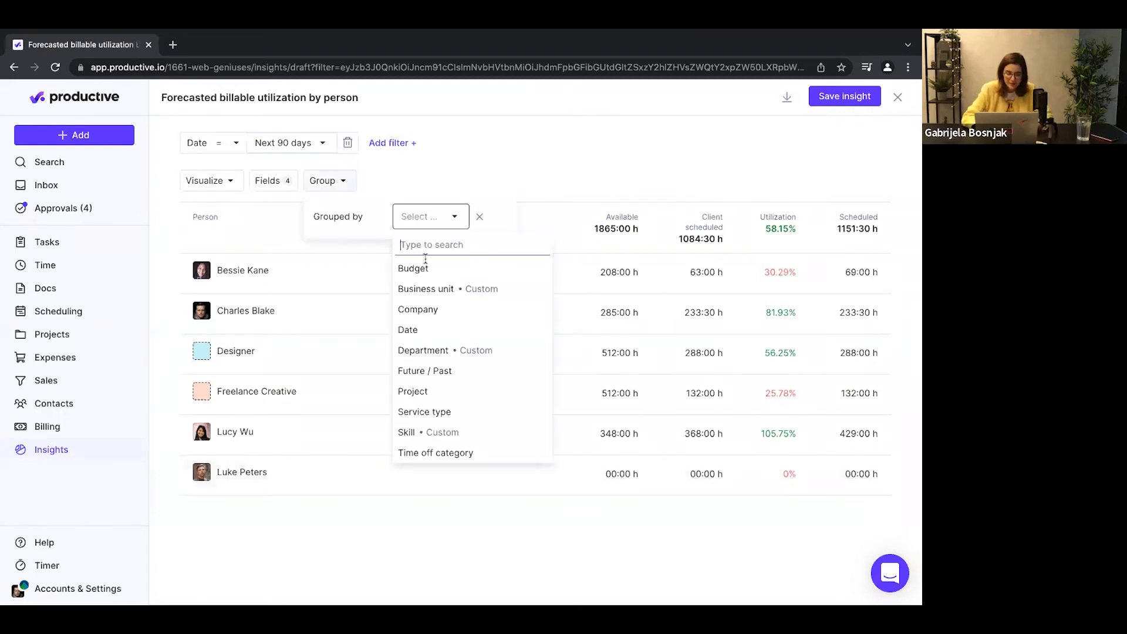
click(425, 331)
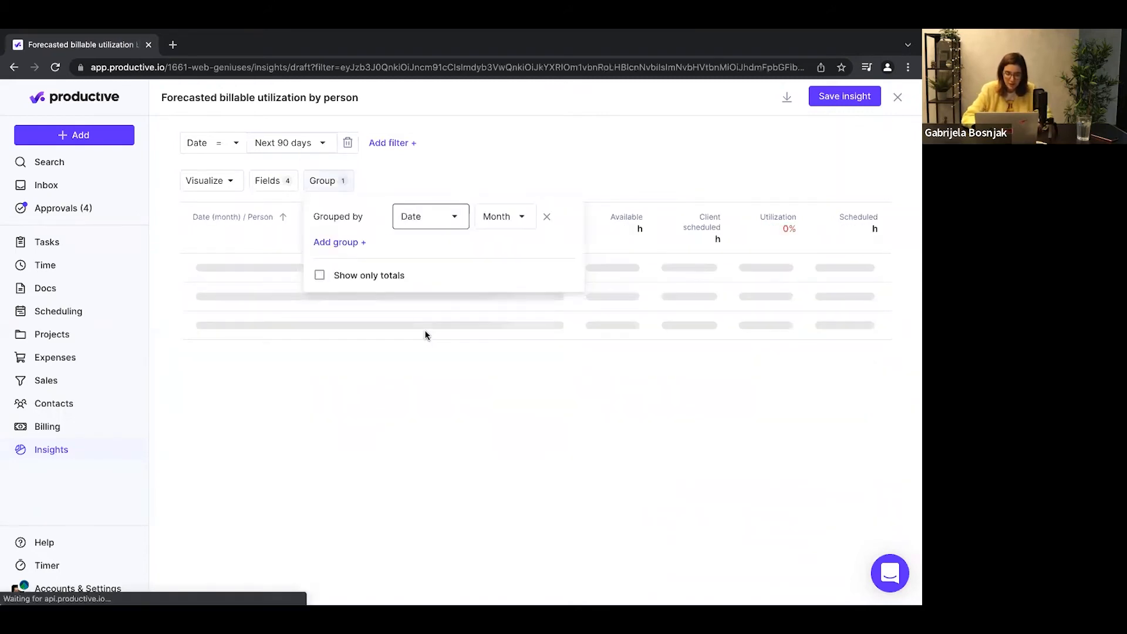
click(571, 148)
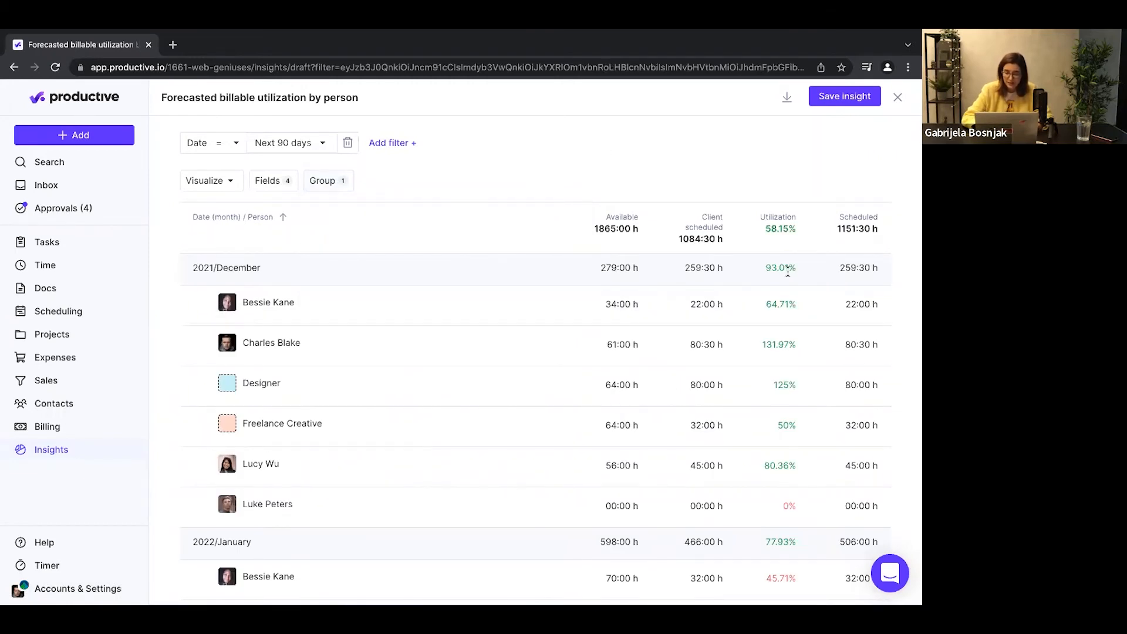
Add the custom Department field as a second grouping level beneath the monthly date grouping.
scroll(757, 430, down, 2)
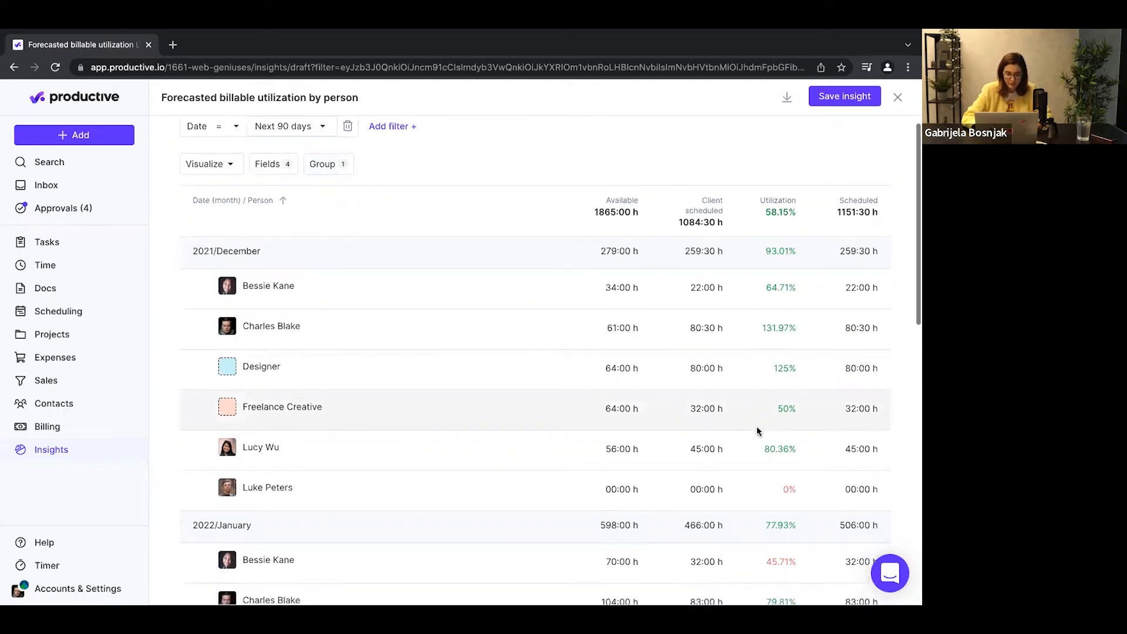
scroll(757, 430, down, 4)
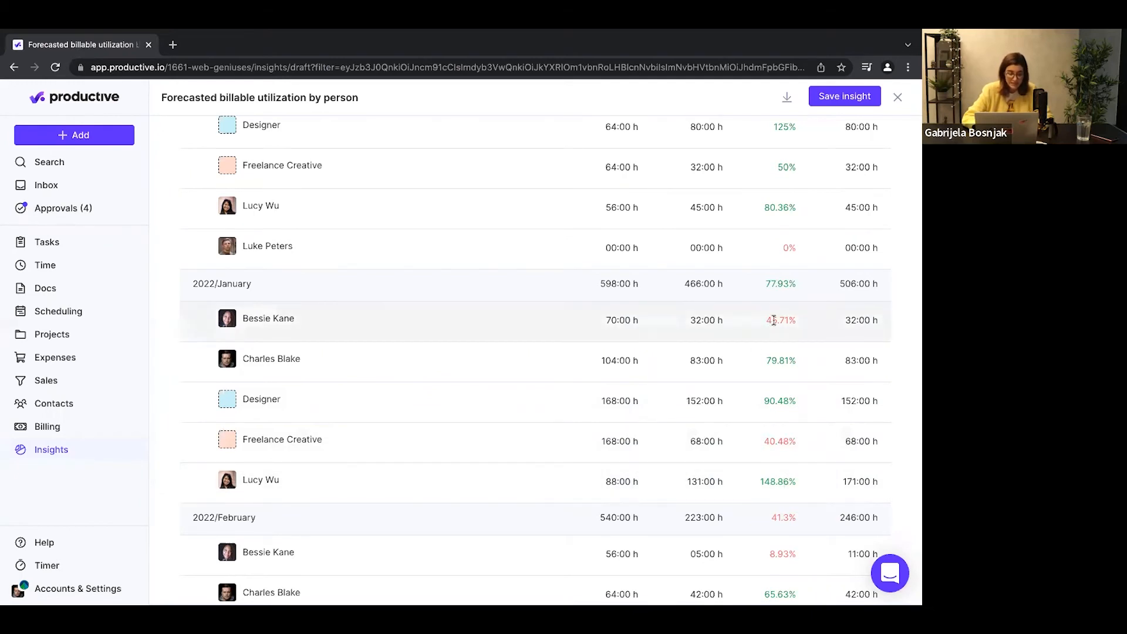
scroll(773, 322, up, 5)
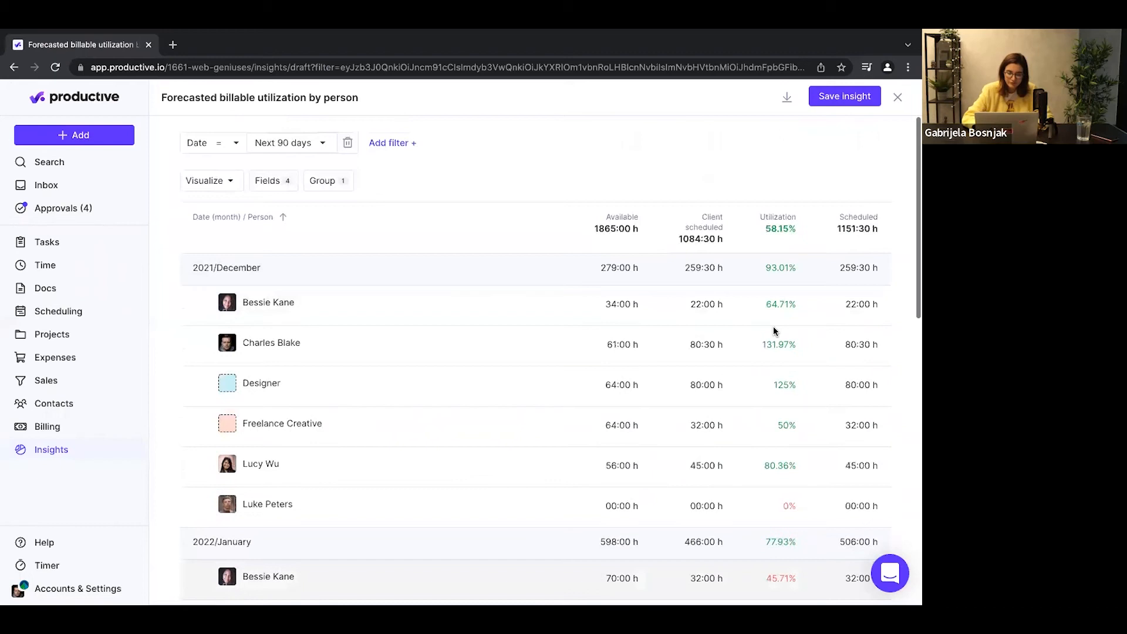
click(337, 182)
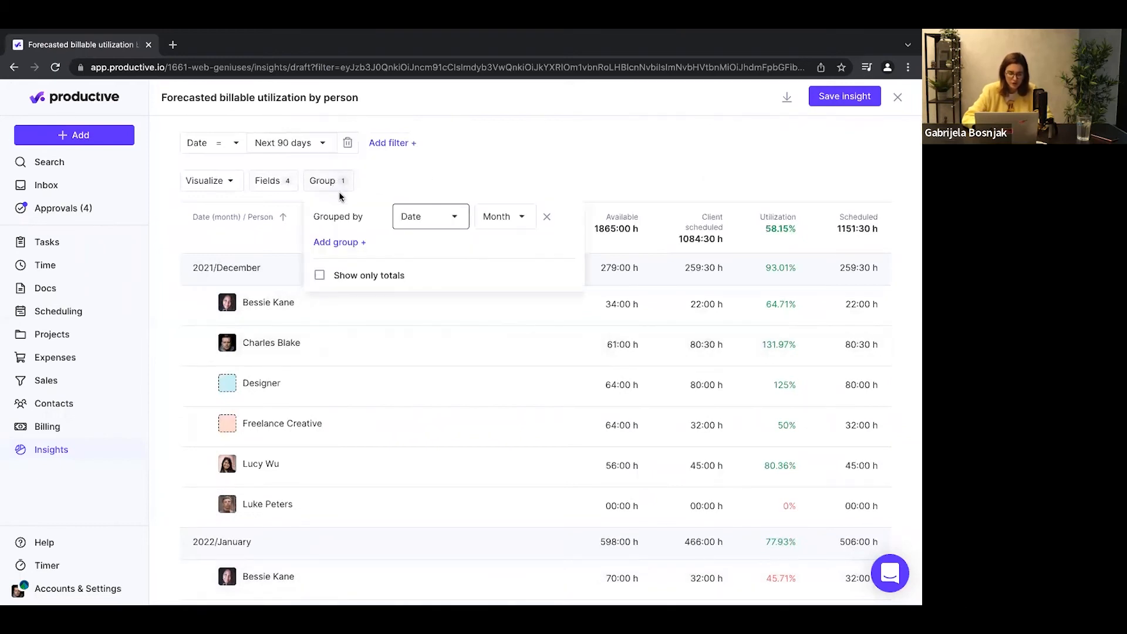
click(346, 244)
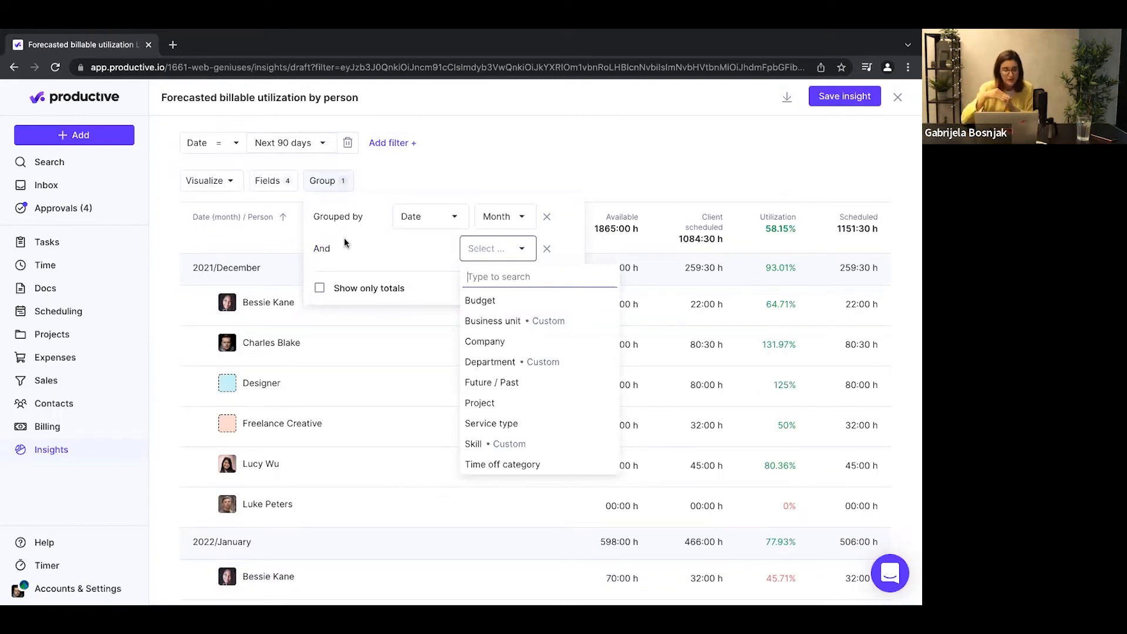
click(522, 366)
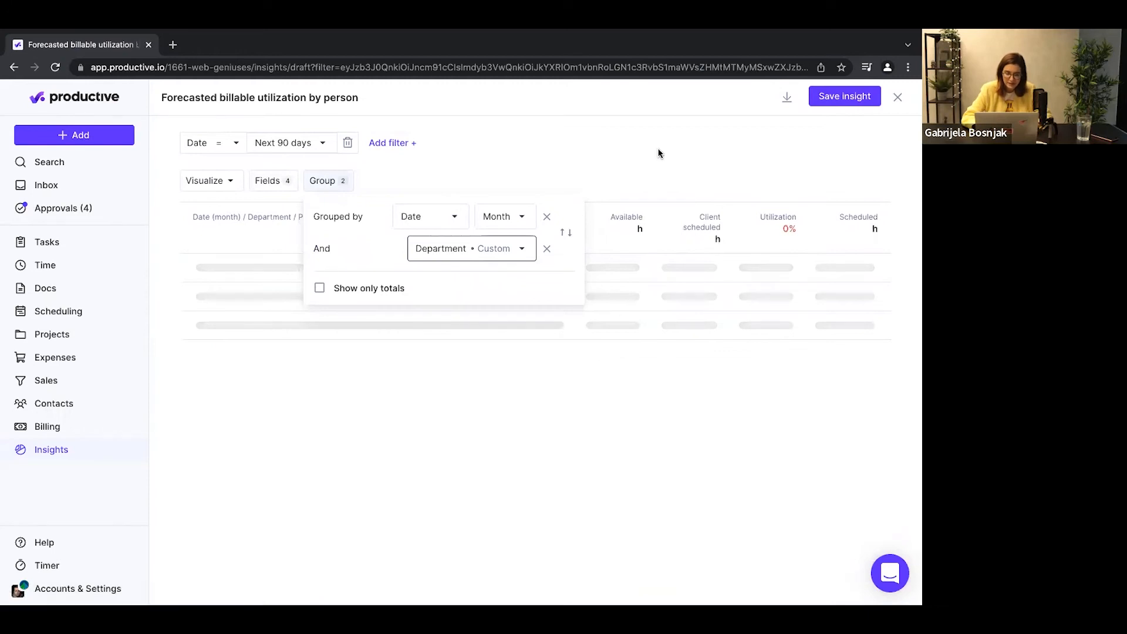
click(642, 249)
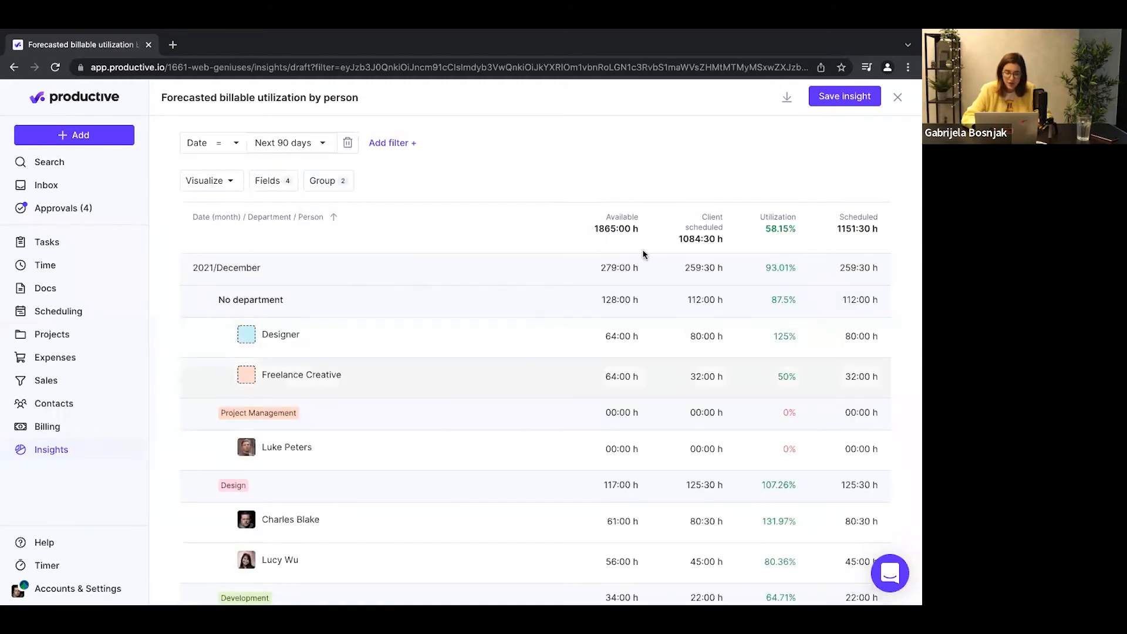
Limit the grouped report to show only totals, without the individual people rows.
scroll(643, 249, down, 2)
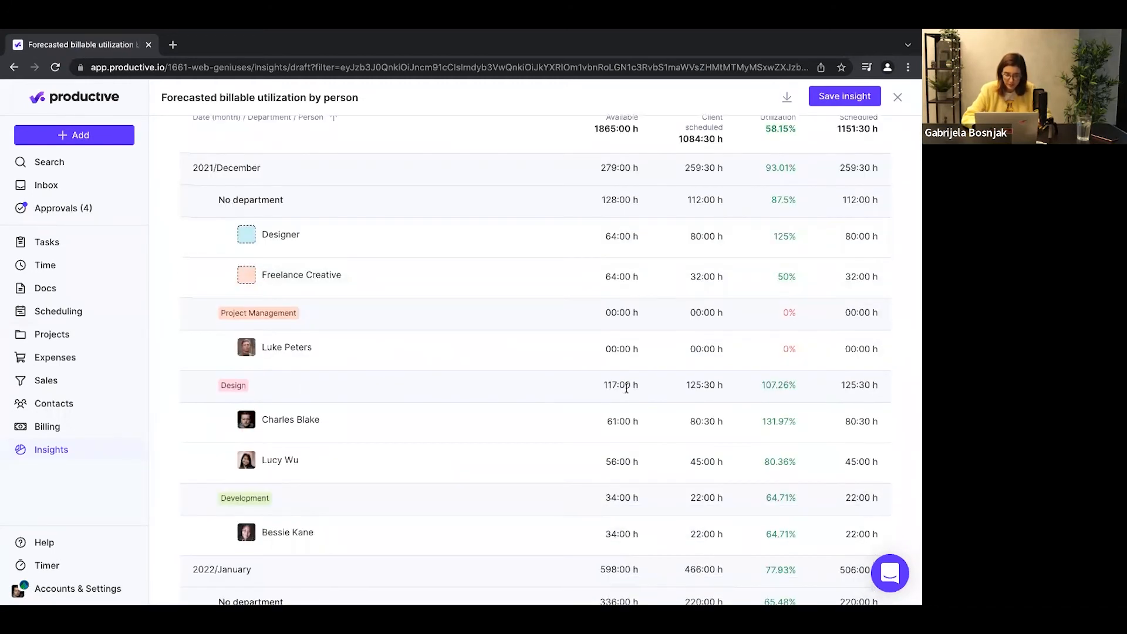
scroll(626, 388, down, 1)
scroll(626, 388, up, 3)
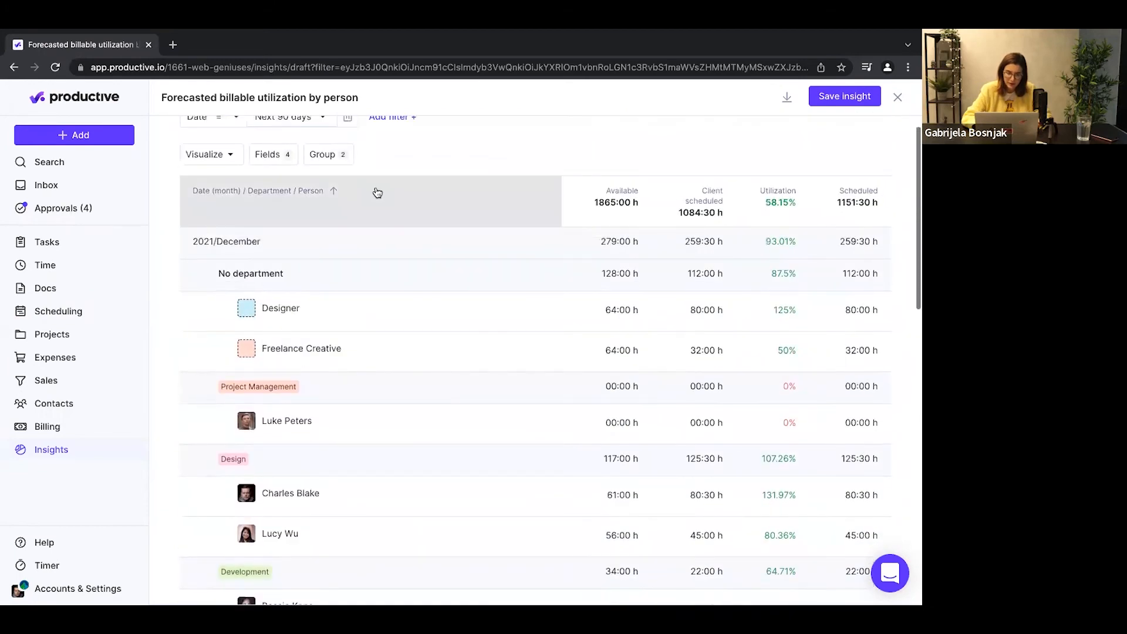
click(328, 155)
click(320, 261)
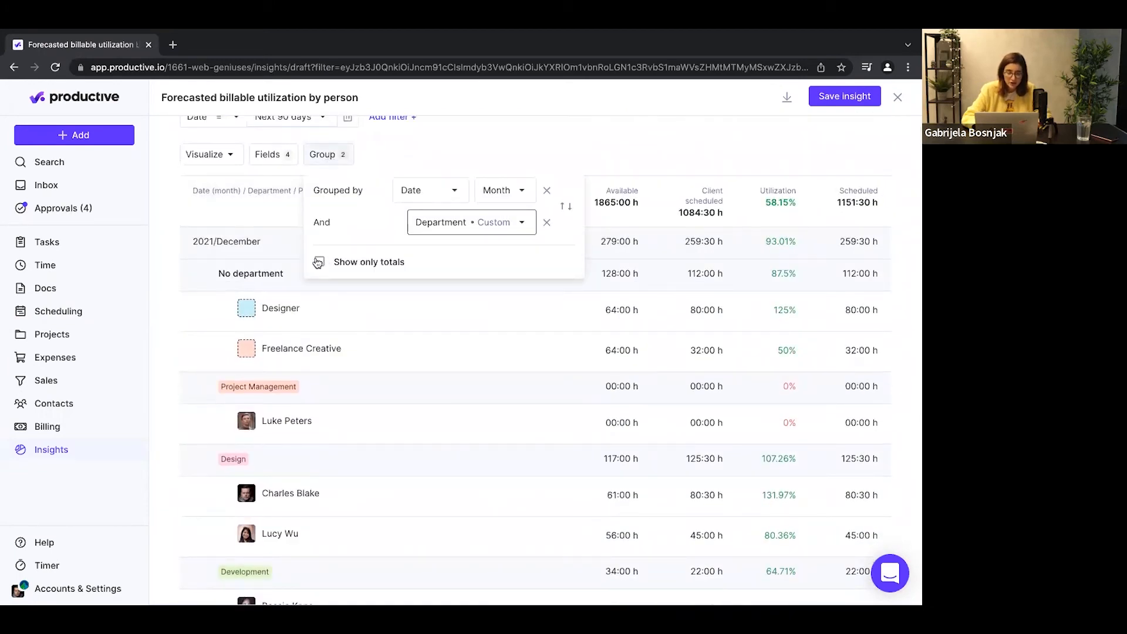
click(511, 139)
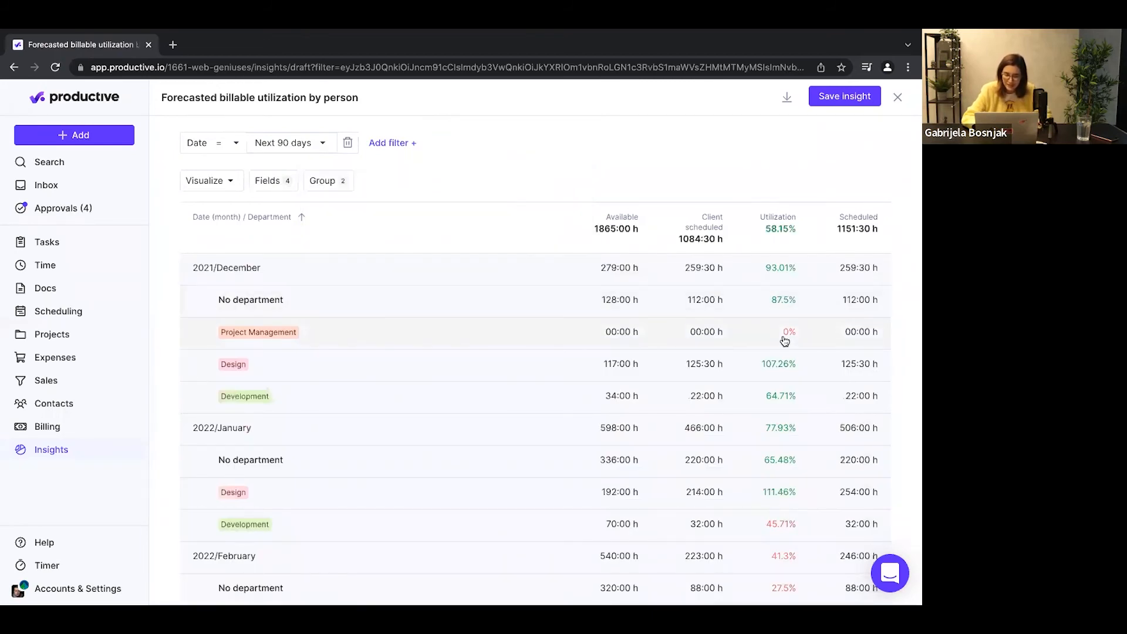
Add a Person type filter to the report and set it to User.
click(397, 143)
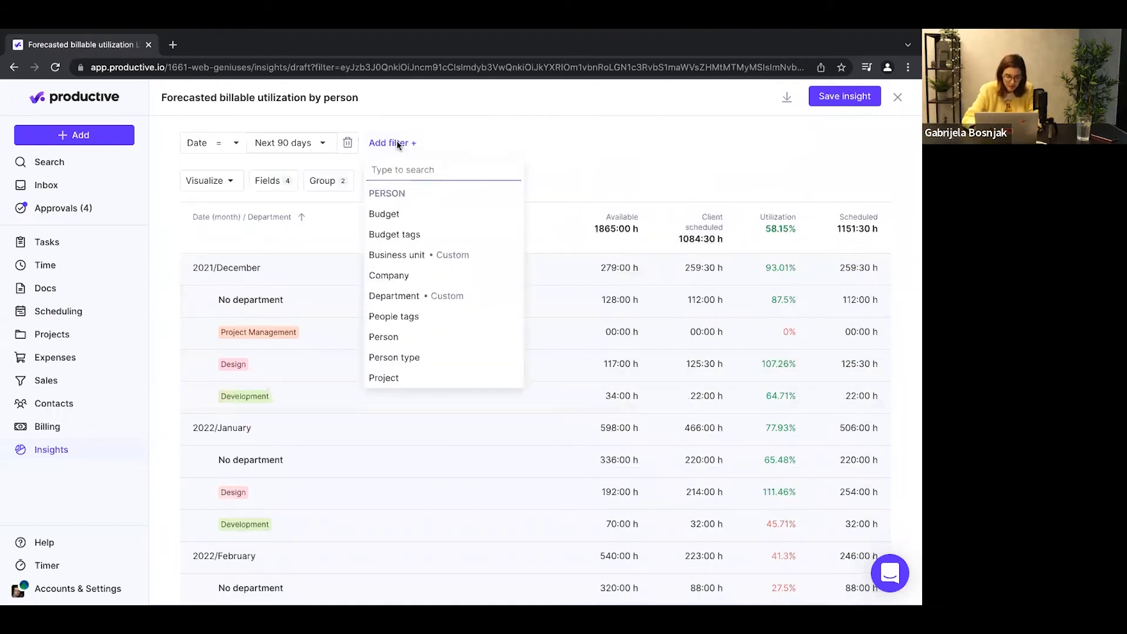
text(typ)
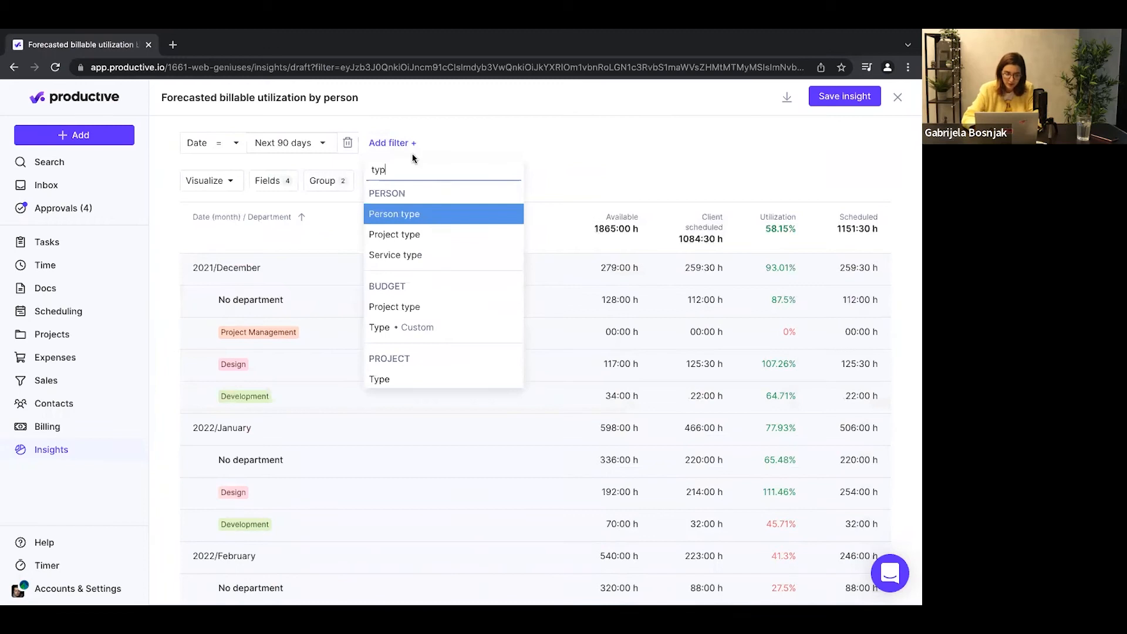
click(398, 215)
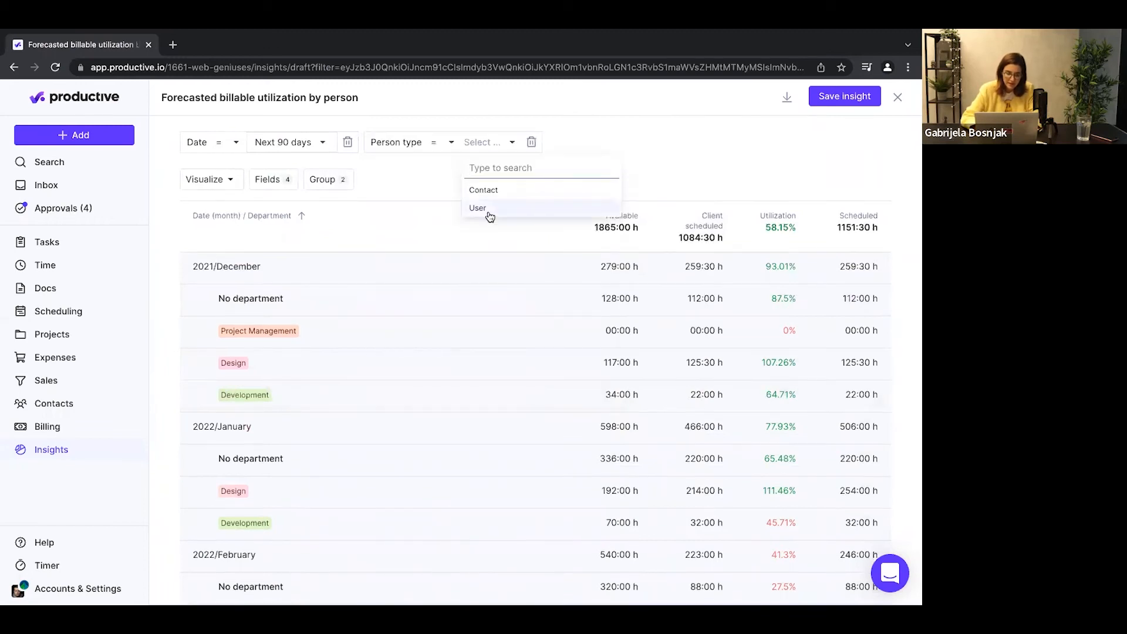
click(490, 215)
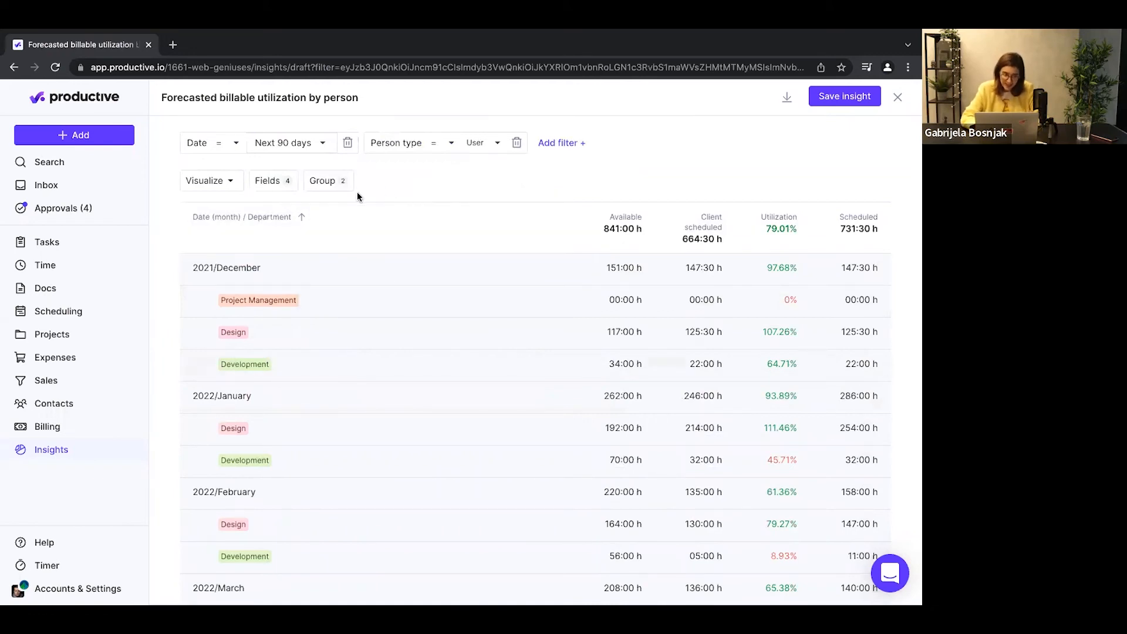
Pivot the monthly department totals by the Utilization field.
click(321, 182)
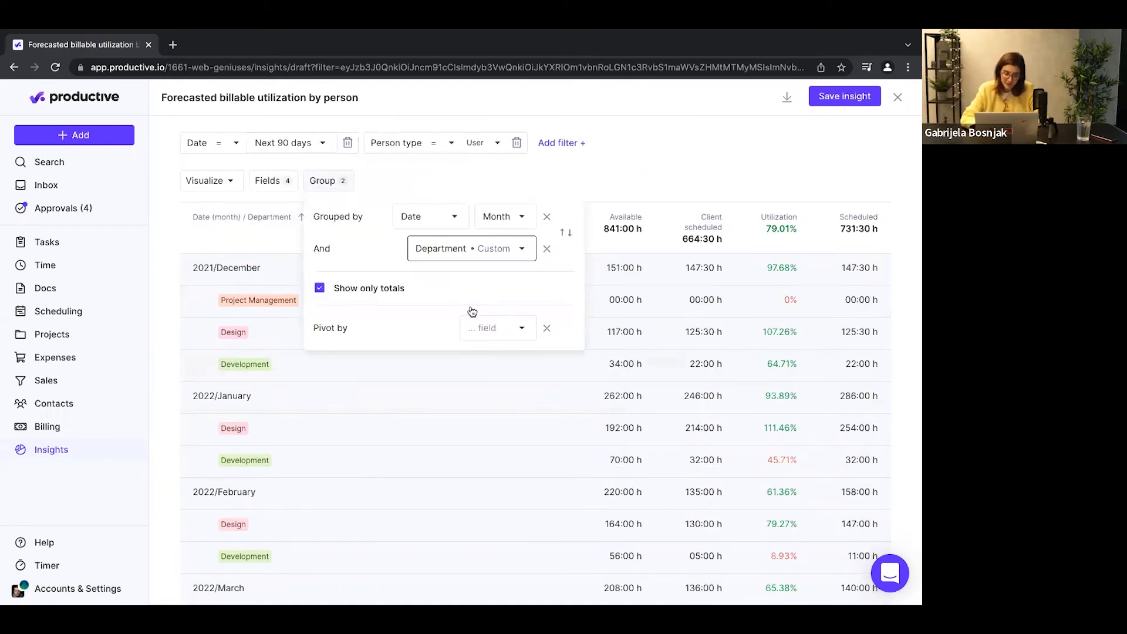
click(488, 331)
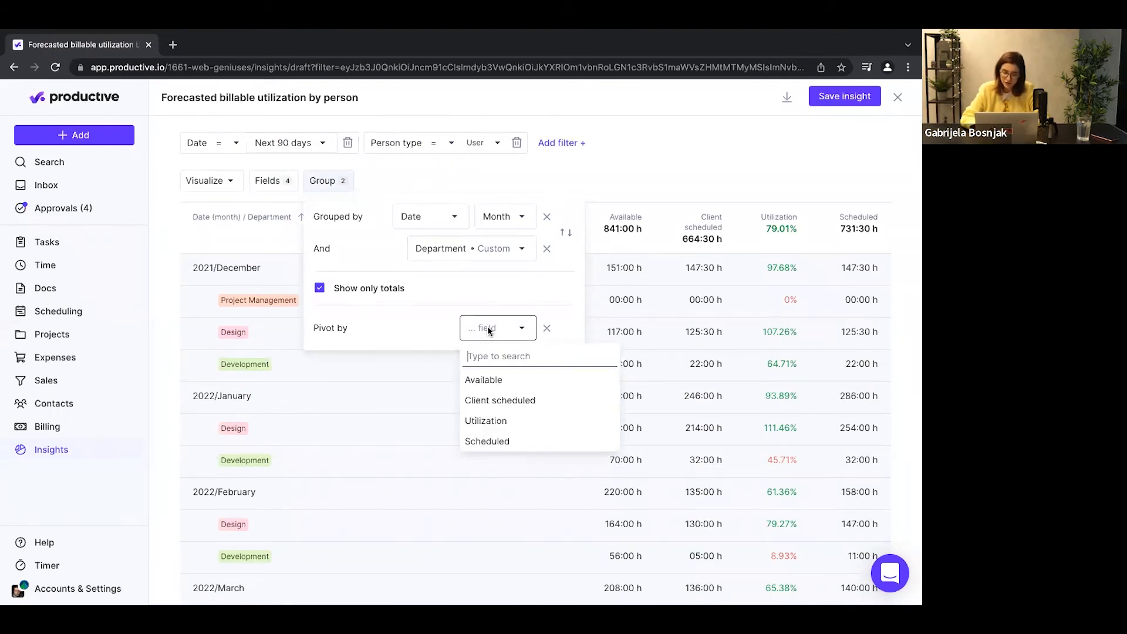
click(492, 420)
click(652, 149)
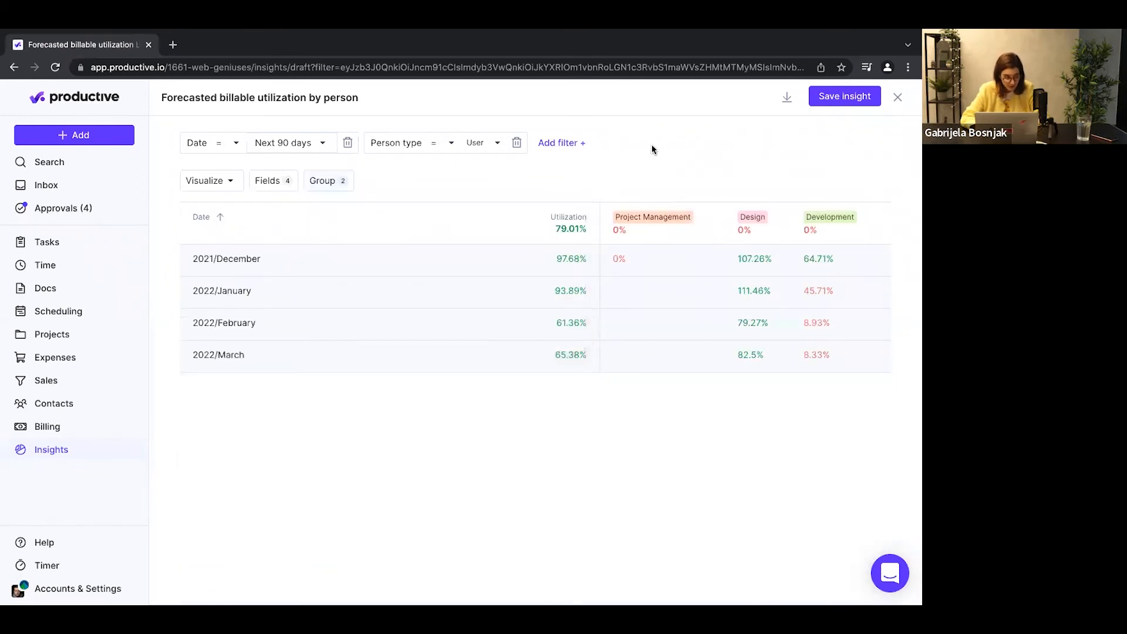